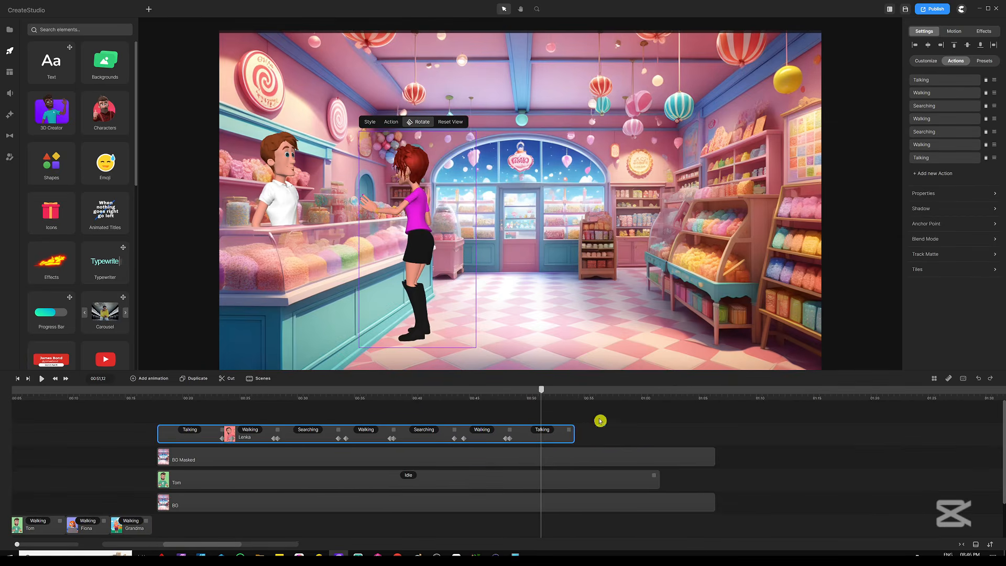
Play the candy shop scene to preview the female character's sequence of actions
{"action": "left_click", "coordinate": [42, 378]}
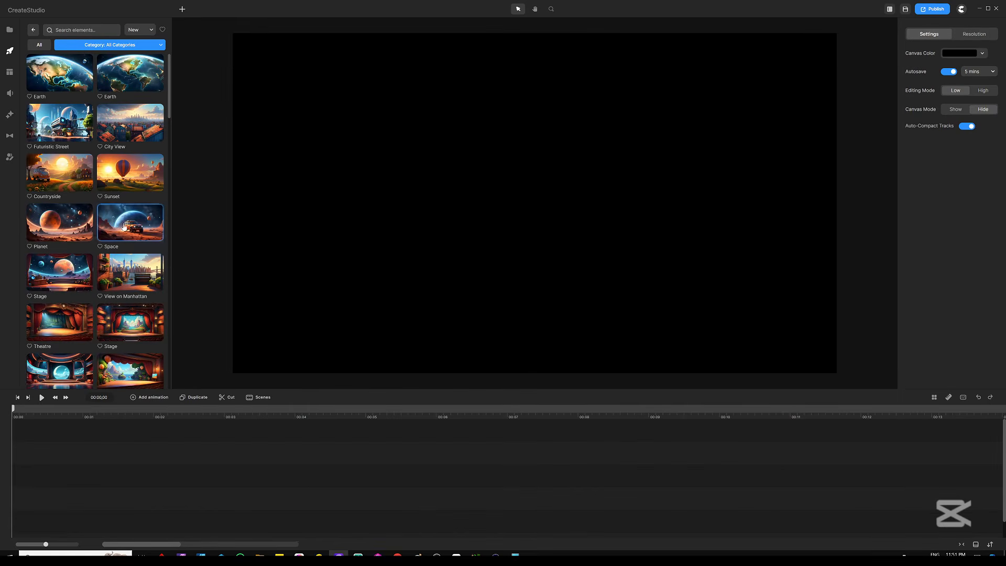
Add the Space background with the orange off-road vehicle to the canvas and extend its clip to about 20 seconds
{"action": "left_click_drag", "start_coordinate": [133, 223], "coordinate": [239, 170]}
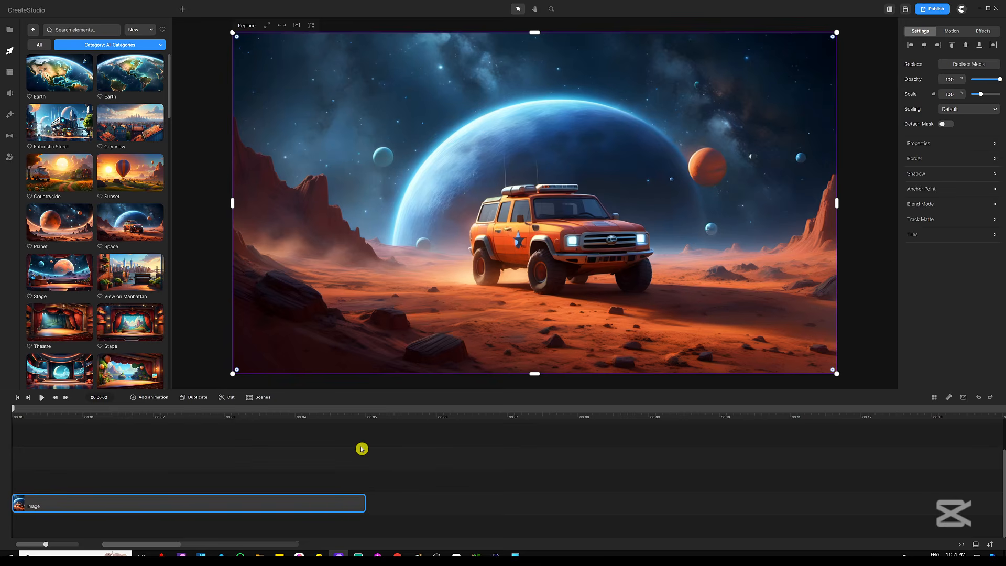
{"action": "scroll", "coordinate": [362, 450], "scroll_direction": "down", "scroll_amount": 3}
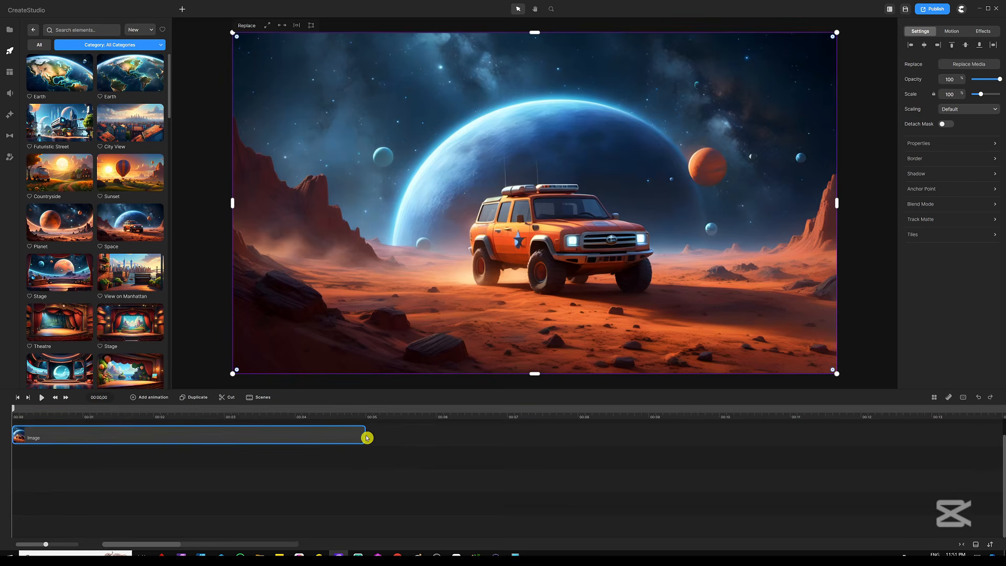
{"action": "left_click_drag", "start_coordinate": [366, 438], "coordinate": [999, 439]}
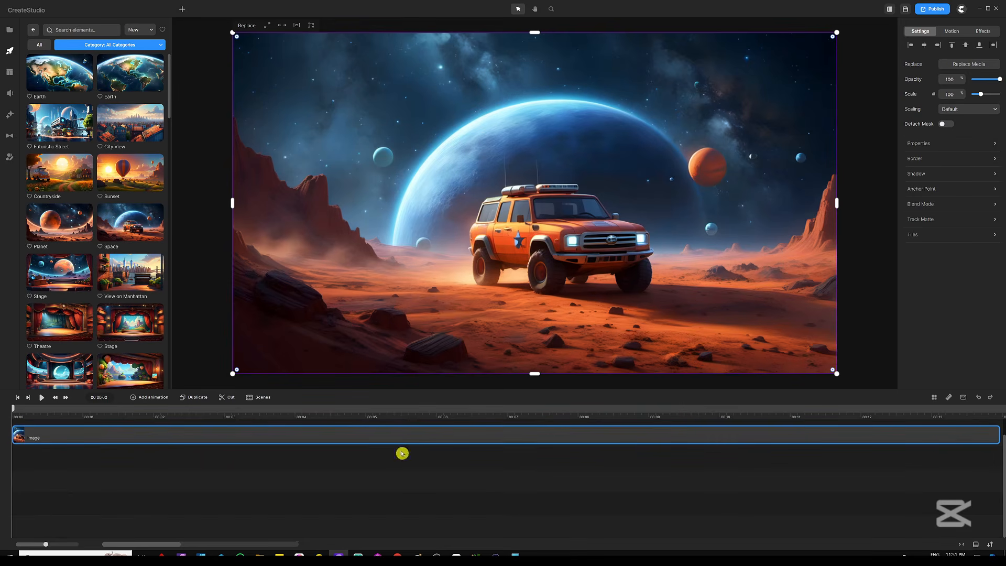
{"action": "left_click_drag", "start_coordinate": [406, 417], "coordinate": [332, 414]}
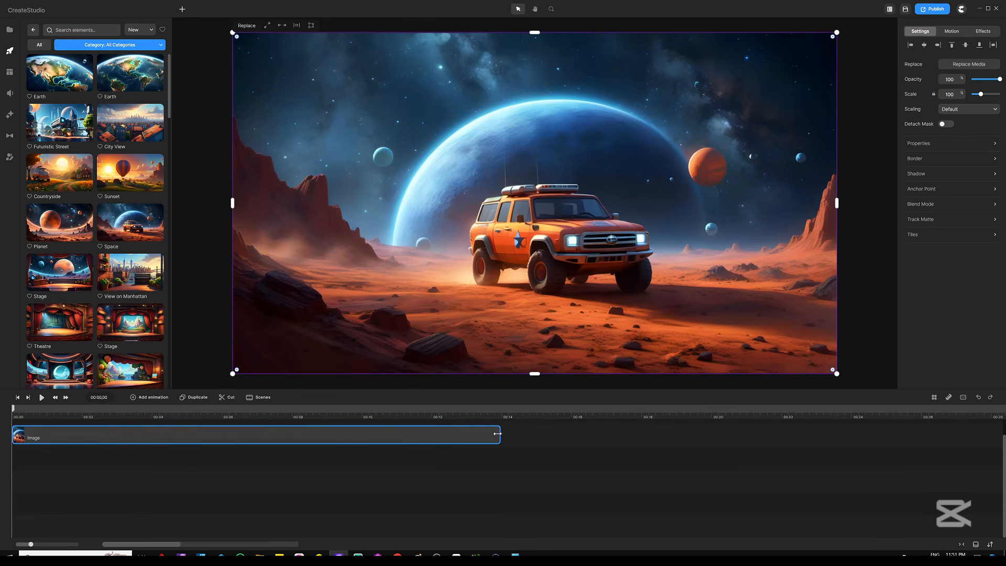
{"action": "left_click_drag", "start_coordinate": [501, 439], "coordinate": [720, 441]}
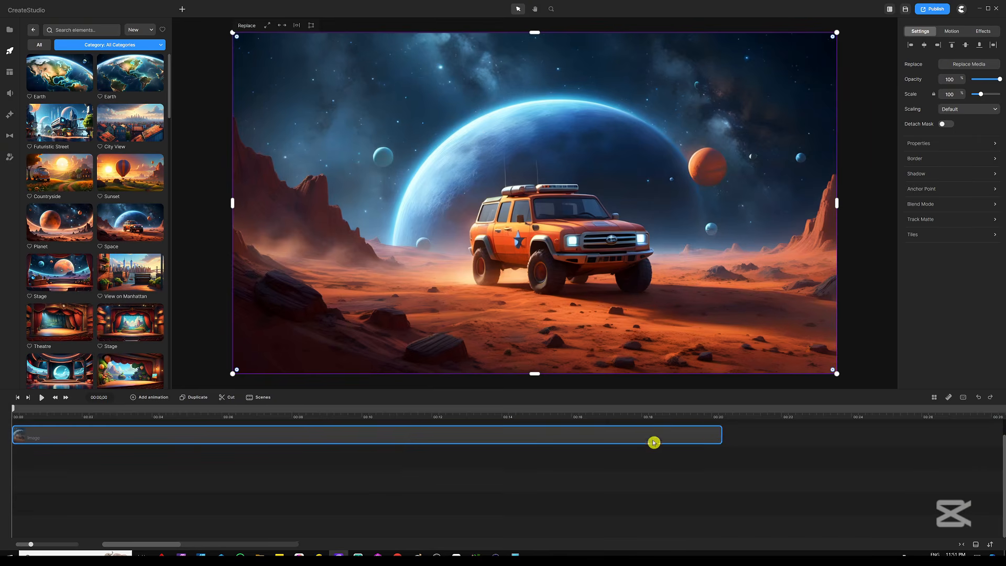
{"action": "scroll", "coordinate": [554, 484], "scroll_direction": "up", "scroll_amount": 1}
{"action": "left_click", "coordinate": [316, 433]}
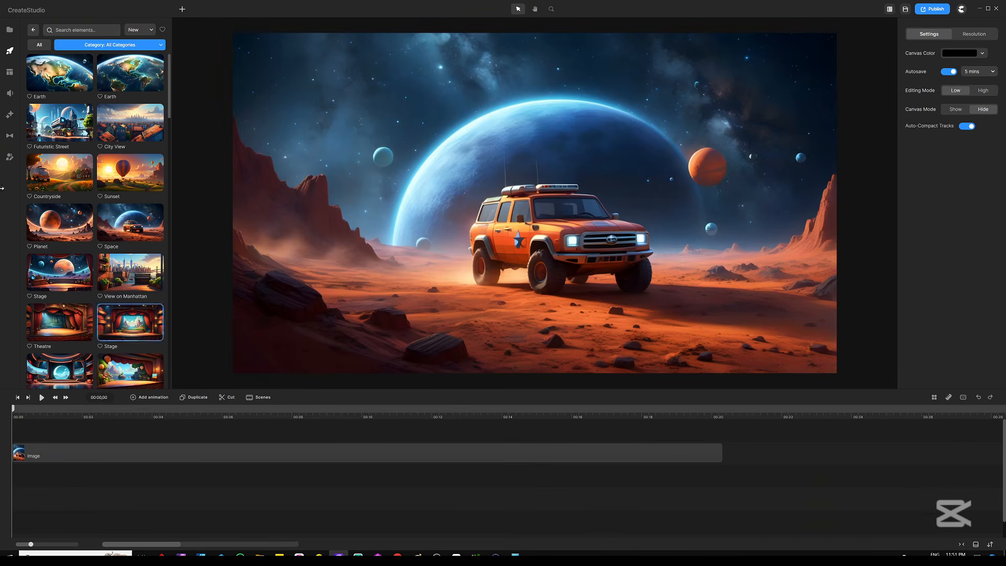
Add the 3D character Tom to the scene, shrink him, and place him just in front of the vehicle's rear
{"action": "left_click", "coordinate": [10, 158]}
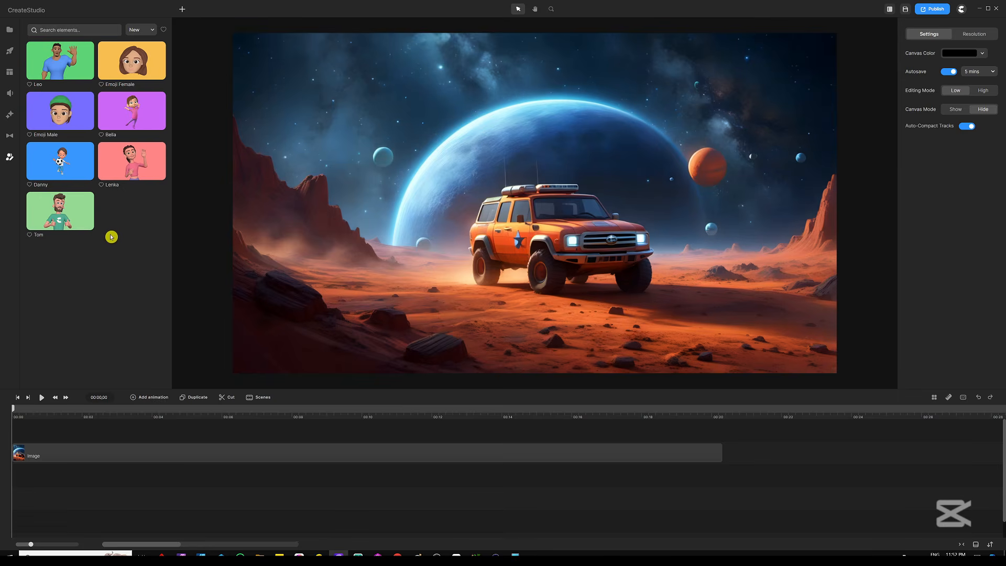
{"action": "left_click_drag", "start_coordinate": [43, 217], "coordinate": [343, 256]}
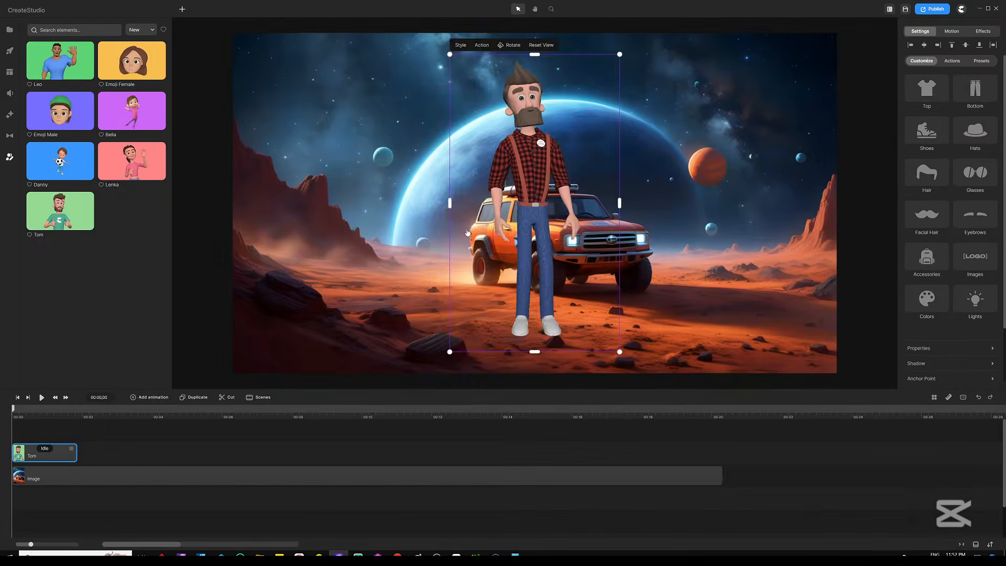
{"action": "left_click_drag", "start_coordinate": [543, 178], "coordinate": [465, 202]}
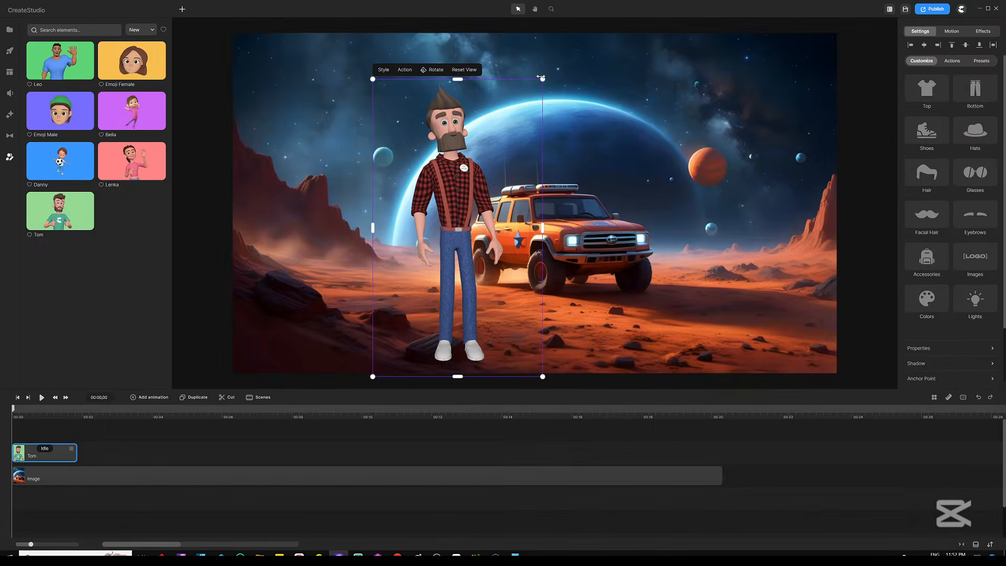
{"action": "left_click_drag", "start_coordinate": [544, 78], "coordinate": [485, 144]}
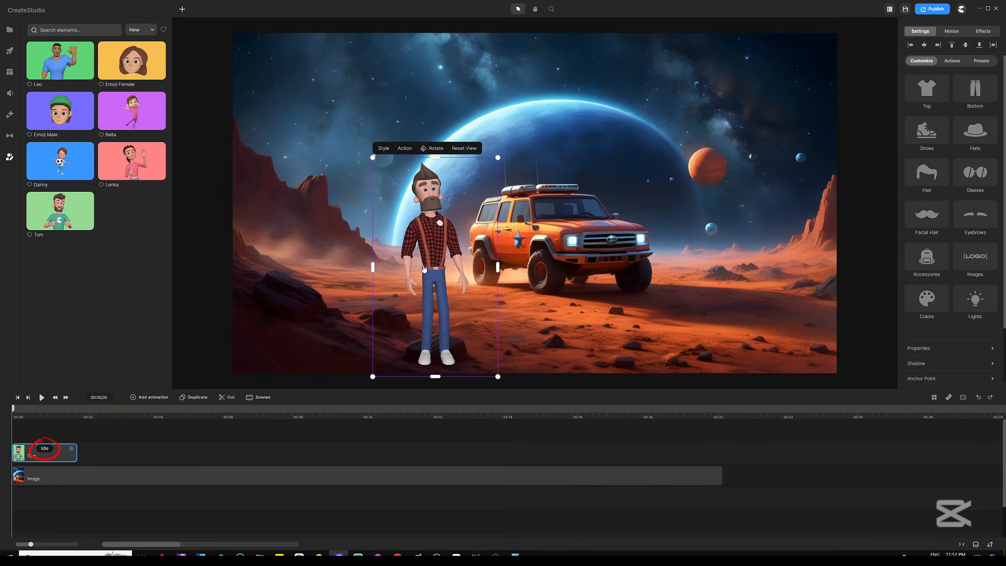
{"action": "left_click_drag", "start_coordinate": [424, 264], "coordinate": [495, 267]}
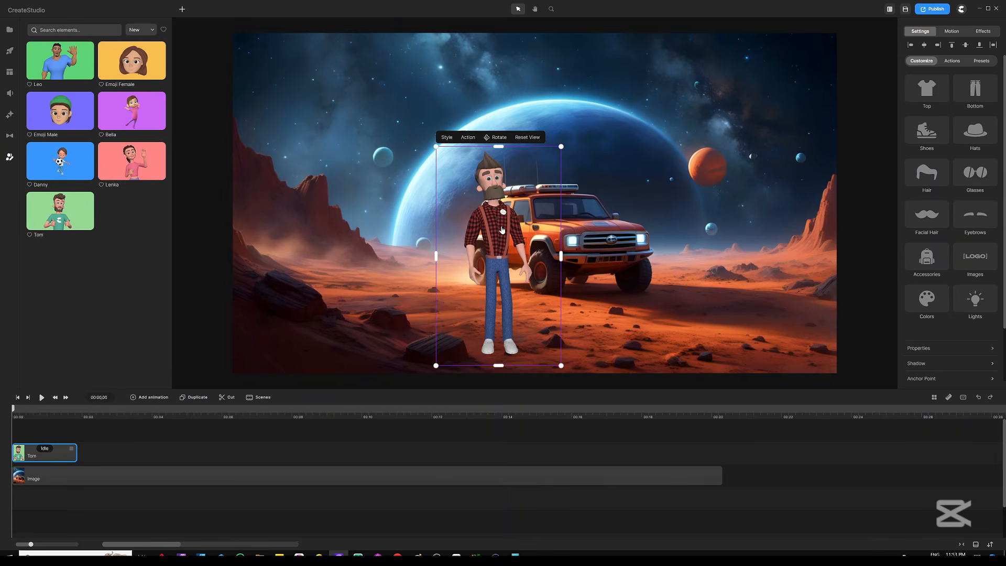
Change Tom's Idle action to Wave
{"action": "left_click", "coordinate": [953, 62]}
{"action": "left_click", "coordinate": [924, 82]}
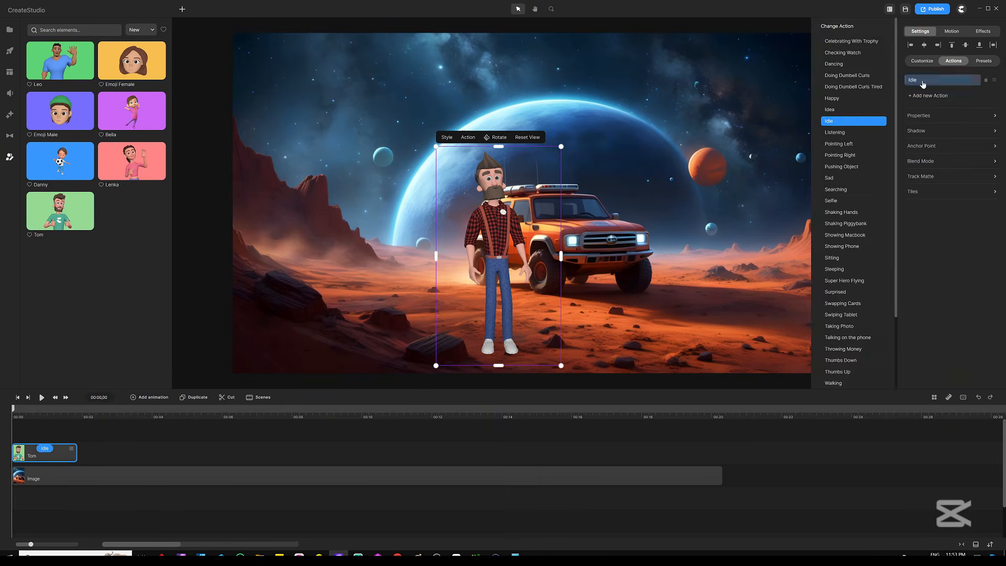
{"action": "scroll", "coordinate": [839, 150], "scroll_direction": "down", "scroll_amount": 3}
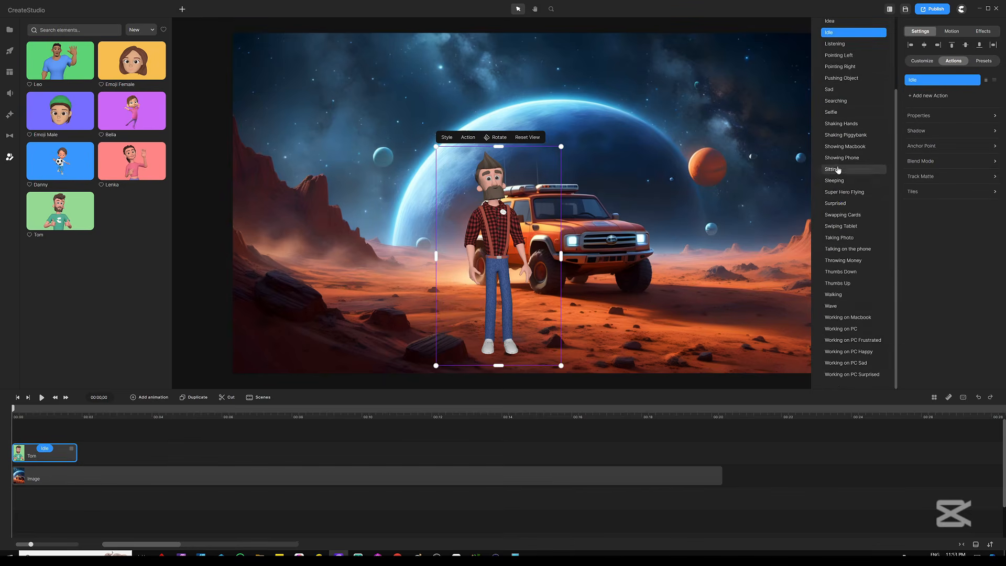
{"action": "left_click", "coordinate": [841, 307]}
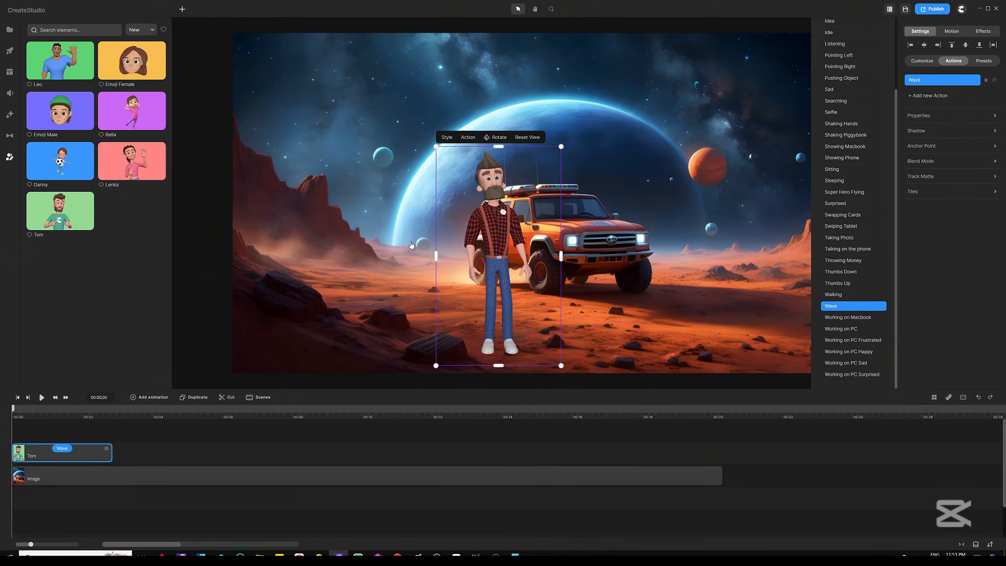
Append the actions Walking, Selfie, Walking, Wave and Walking to Tom's action sequence
{"action": "left_click", "coordinate": [929, 97]}
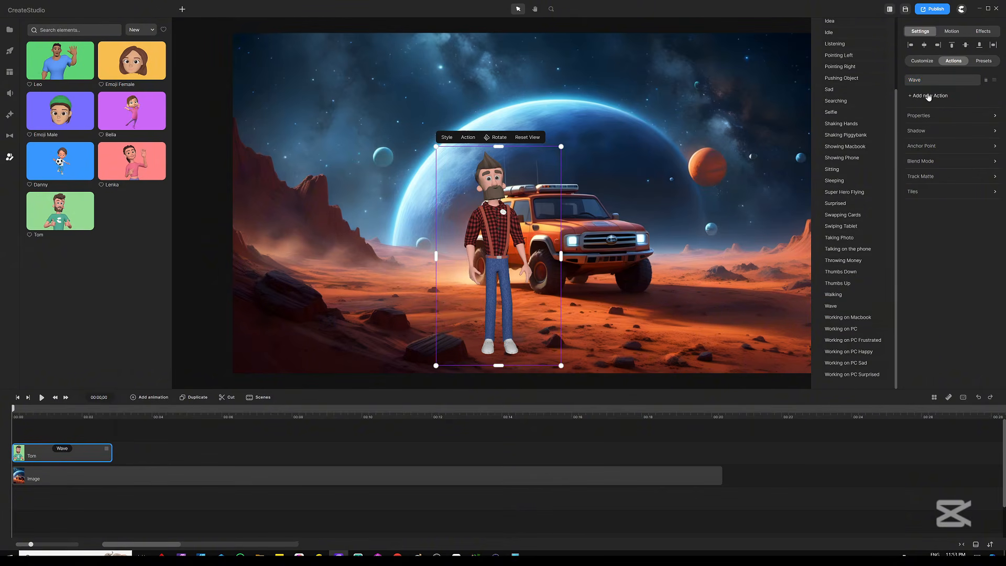
{"action": "left_click", "coordinate": [845, 296]}
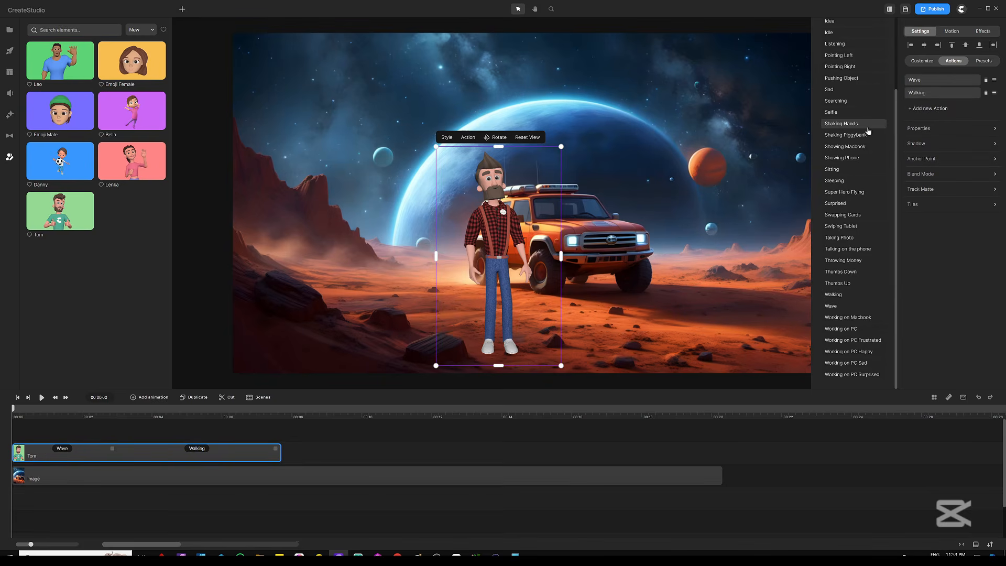
{"action": "left_click", "coordinate": [838, 113]}
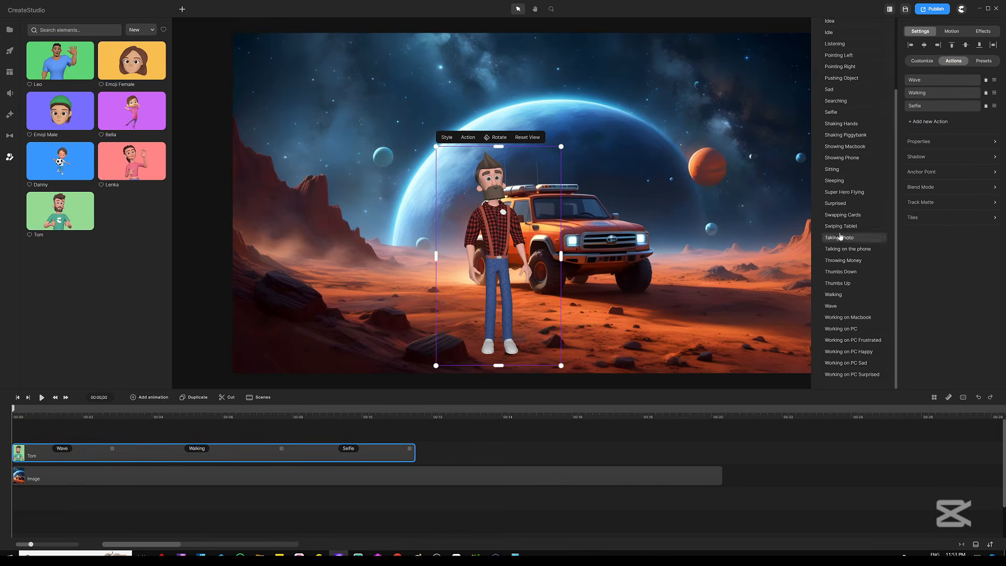
{"action": "left_click", "coordinate": [841, 298]}
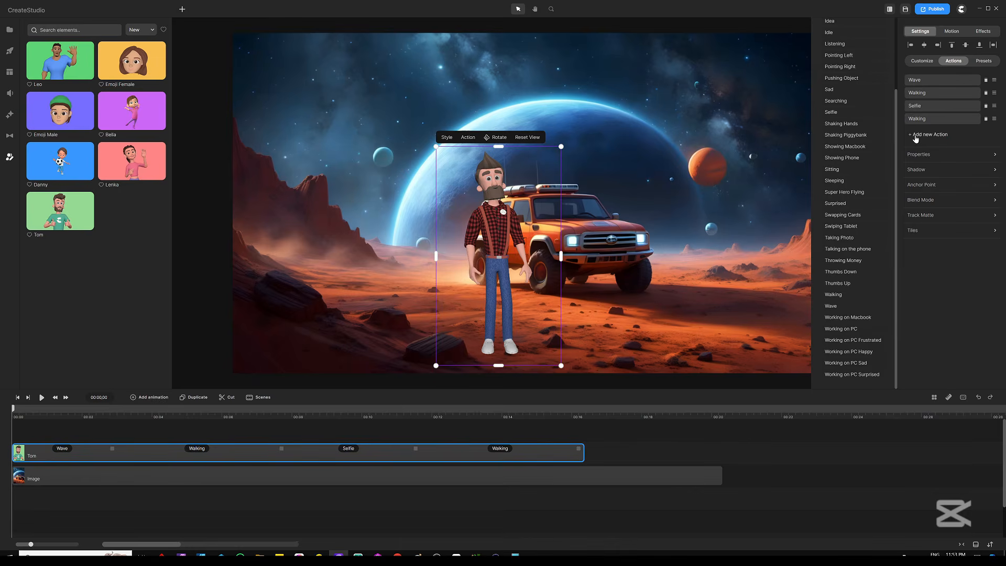
{"action": "left_click", "coordinate": [846, 310]}
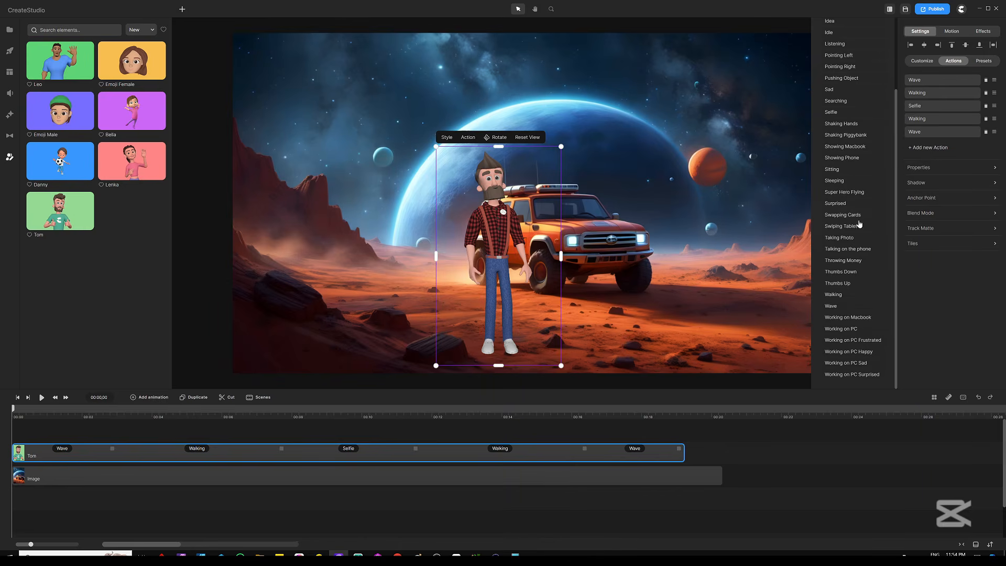
{"action": "left_click", "coordinate": [840, 298]}
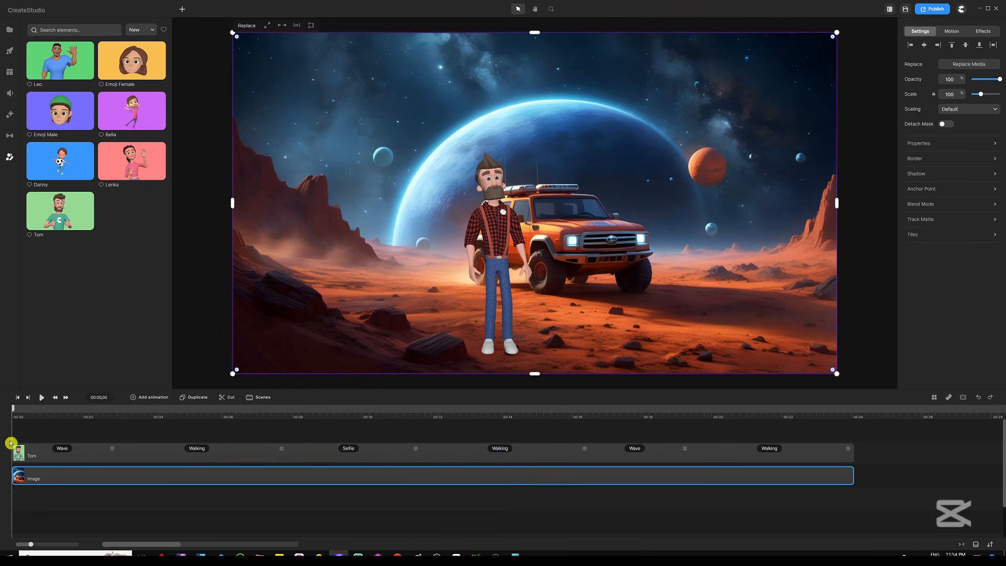
Preview Tom's action sequence by playing and scrubbing the timeline, and return the playhead to the start
{"action": "left_click", "coordinate": [41, 399]}
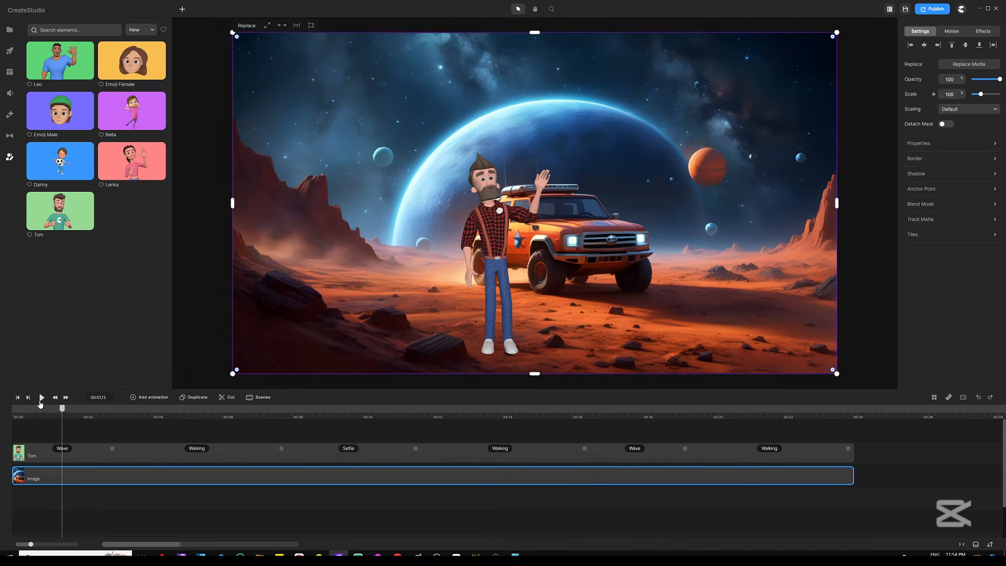
{"action": "left_click", "coordinate": [42, 399]}
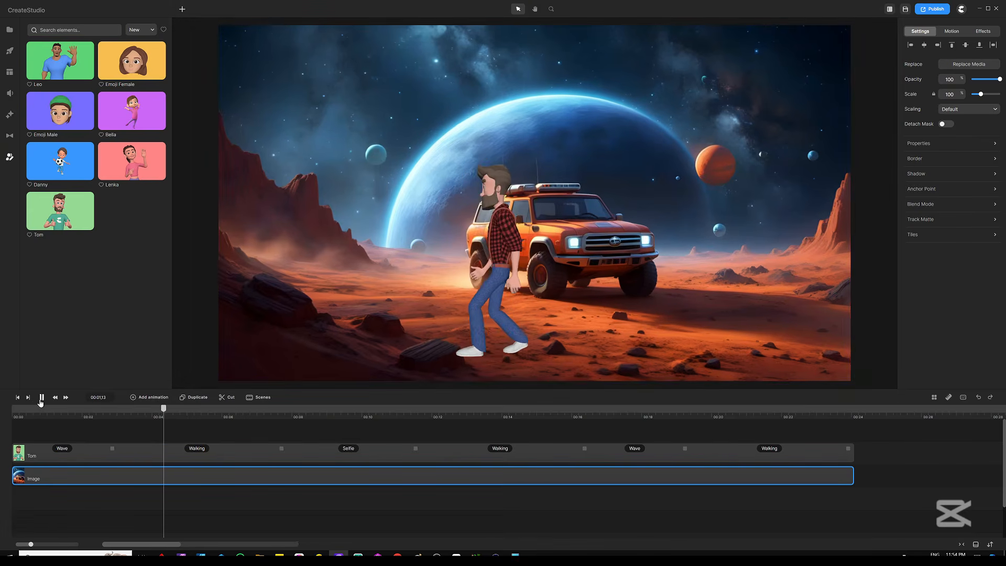
{"action": "left_click", "coordinate": [41, 403]}
{"action": "left_click", "coordinate": [292, 421]}
{"action": "left_click_drag", "start_coordinate": [292, 421], "coordinate": [478, 410]}
{"action": "left_click_drag", "start_coordinate": [560, 415], "coordinate": [5, 422]}
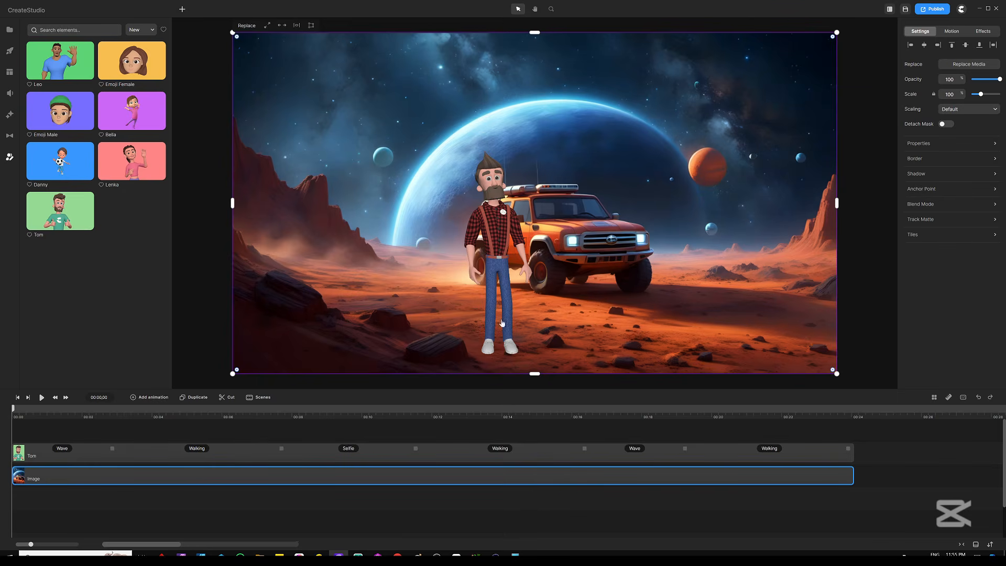
Add a Character View animation to Tom at 00:02,26, where the Wave action ends and the first Walking action begins
{"action": "left_click", "coordinate": [387, 438]}
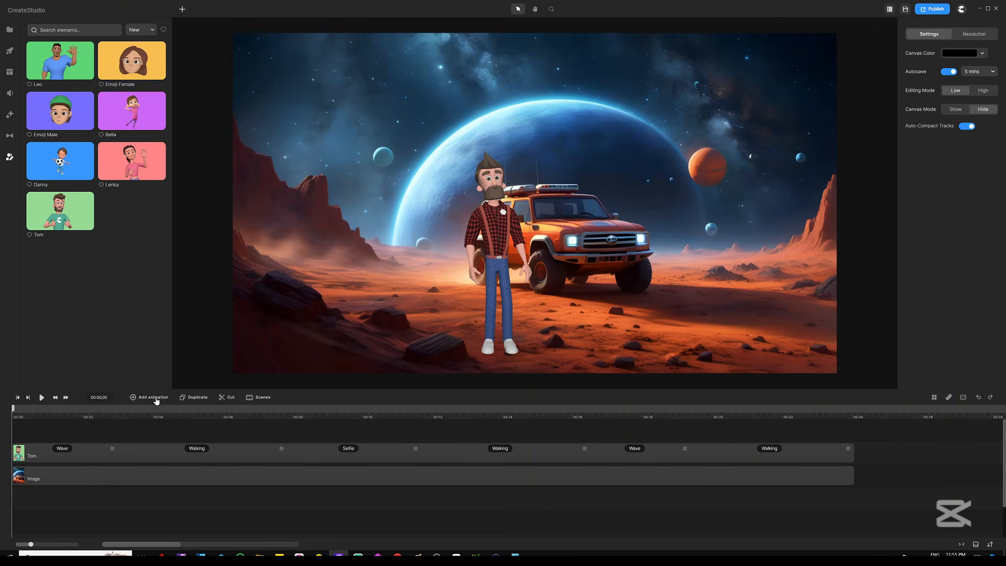
{"action": "left_click", "coordinate": [111, 415]}
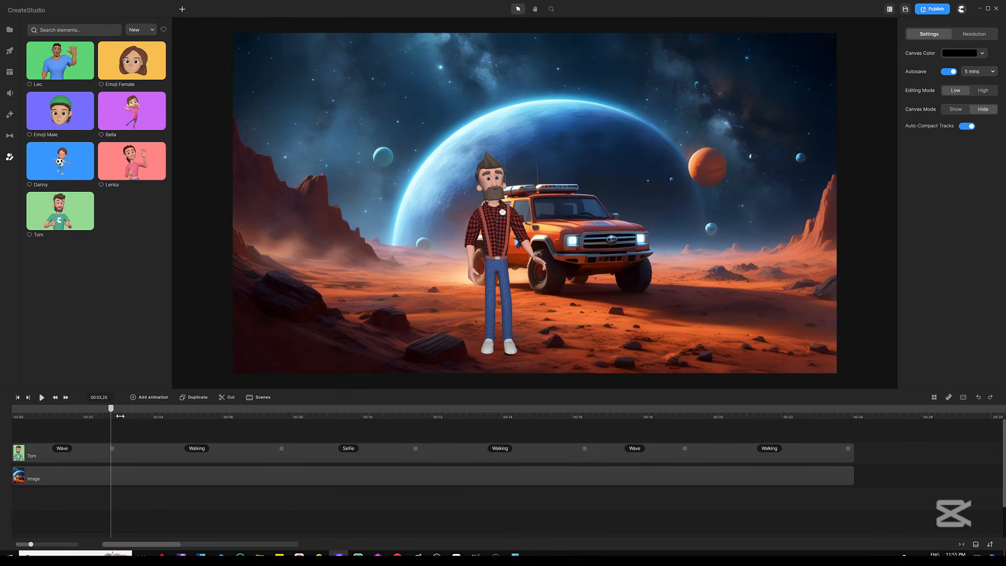
{"action": "left_click_drag", "start_coordinate": [111, 409], "coordinate": [114, 409]}
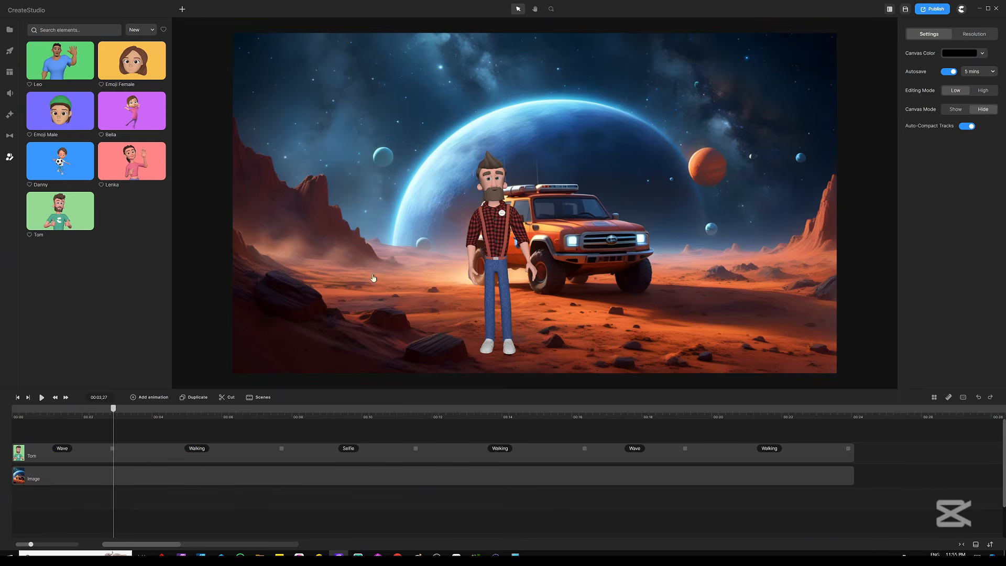
{"action": "mouse_move", "coordinate": [113, 409]}
{"action": "left_mouse_down"}
{"action": "mouse_move", "coordinate": [155, 413]}
{"action": "mouse_move", "coordinate": [112, 412]}
{"action": "left_mouse_up"}
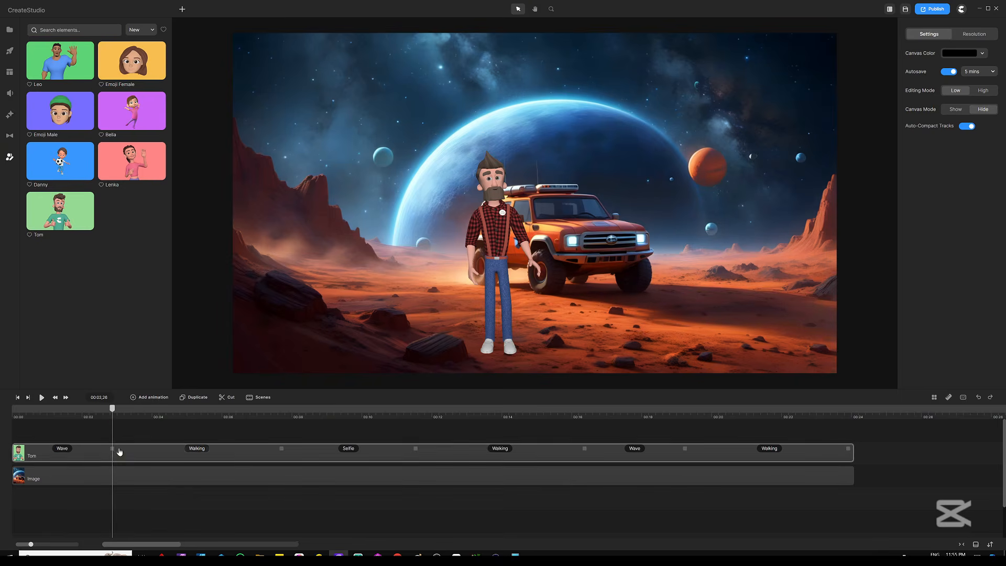
{"action": "left_click", "coordinate": [137, 463]}
{"action": "left_click", "coordinate": [113, 451]}
{"action": "left_click", "coordinate": [139, 457]}
{"action": "left_click", "coordinate": [149, 398]}
{"action": "left_click", "coordinate": [187, 377]}
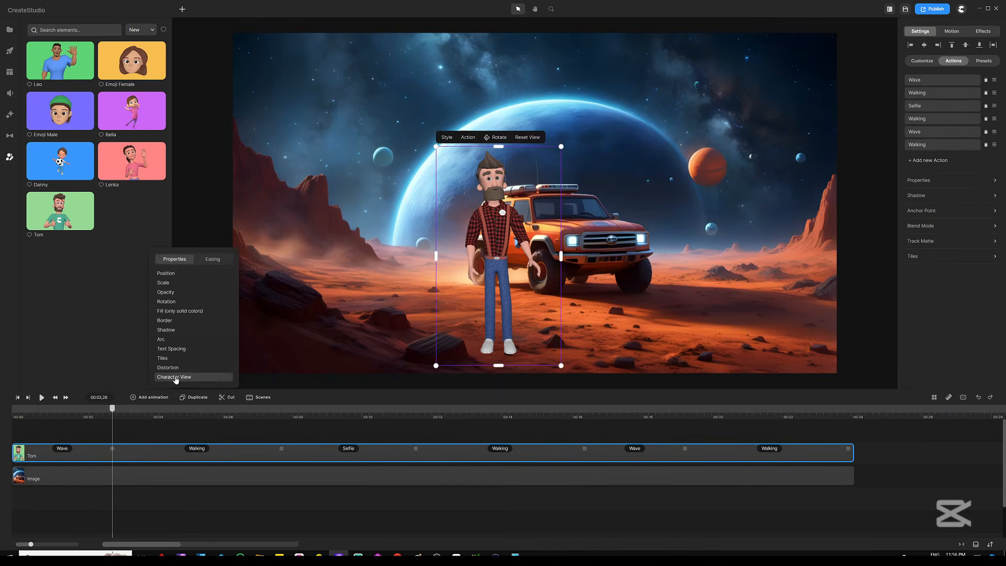
{"action": "left_click", "coordinate": [212, 260]}
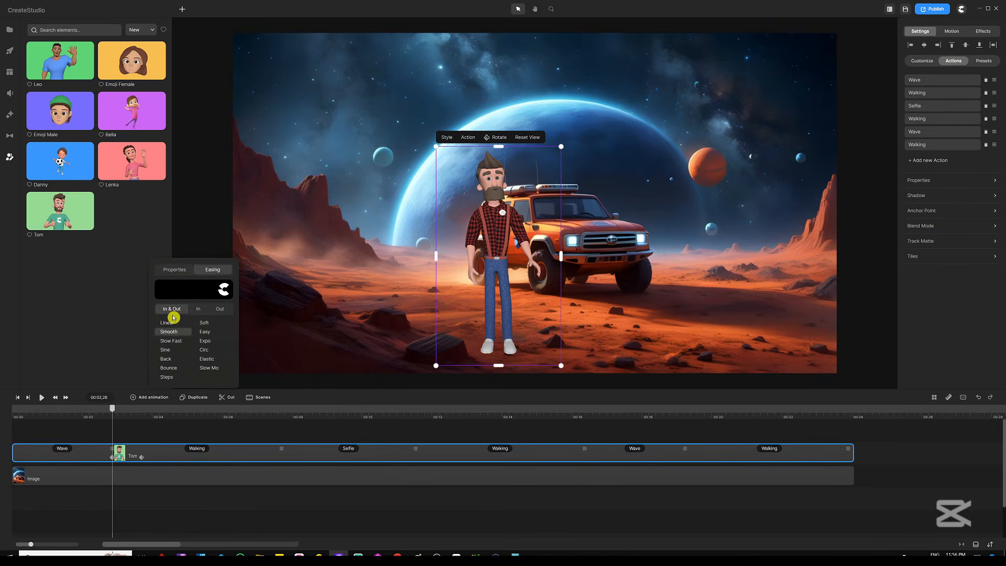
{"action": "left_click", "coordinate": [119, 439]}
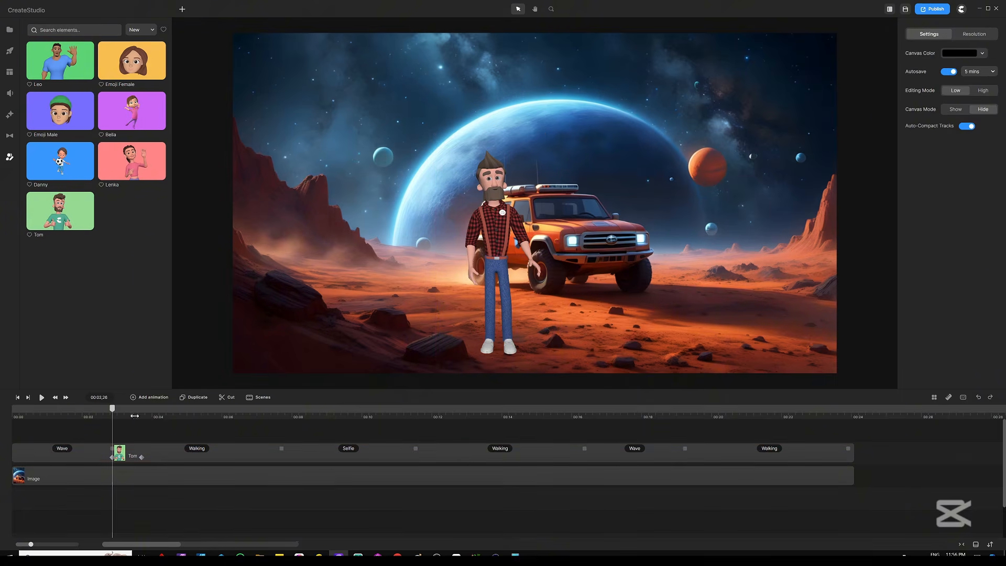
Rotate Tom at the second Character View keyframe so that he walks away from the viewer with his back turned
{"action": "left_click", "coordinate": [141, 456]}
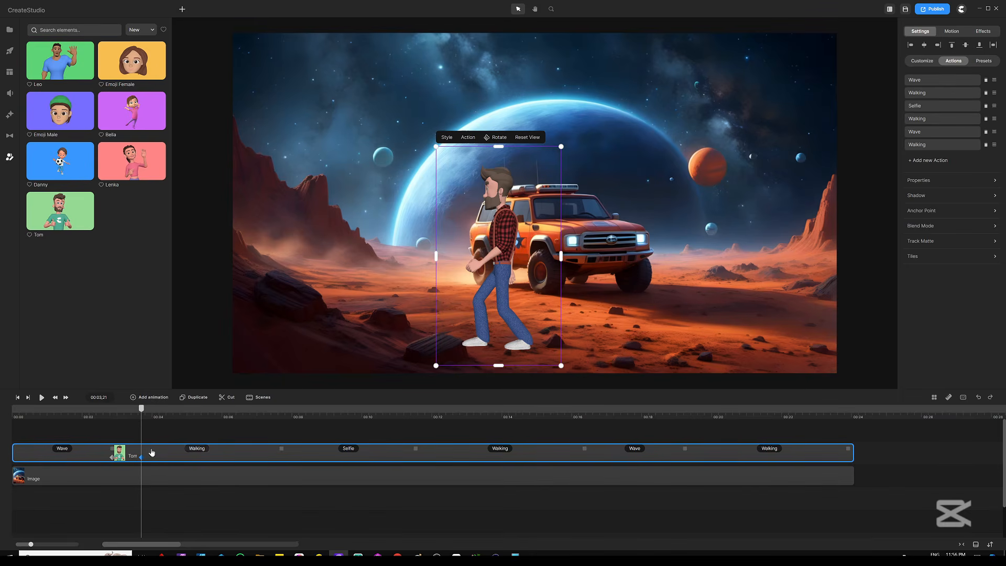
{"action": "left_click", "coordinate": [498, 138]}
{"action": "left_click_drag", "start_coordinate": [505, 256], "coordinate": [455, 260]}
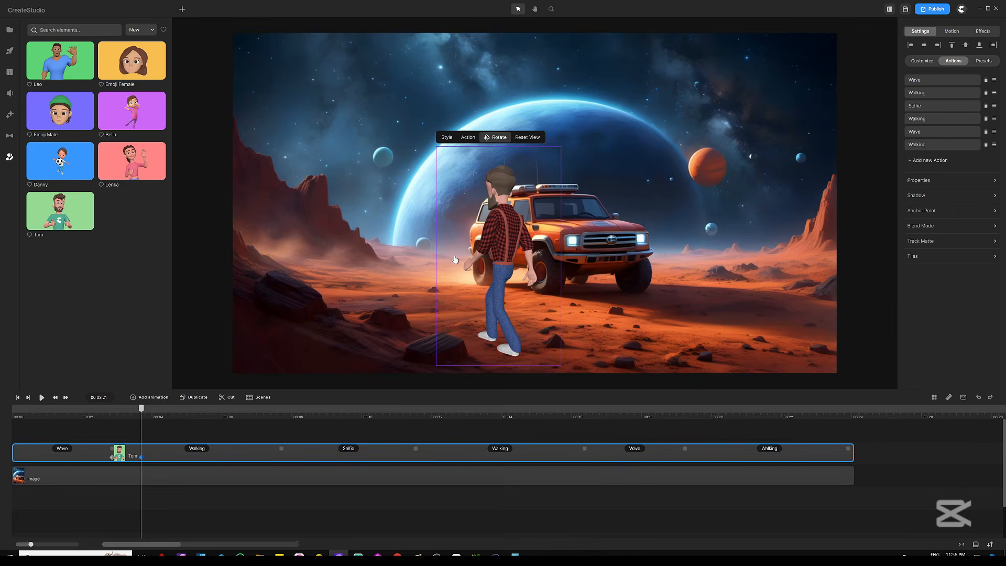
{"action": "left_click", "coordinate": [194, 431]}
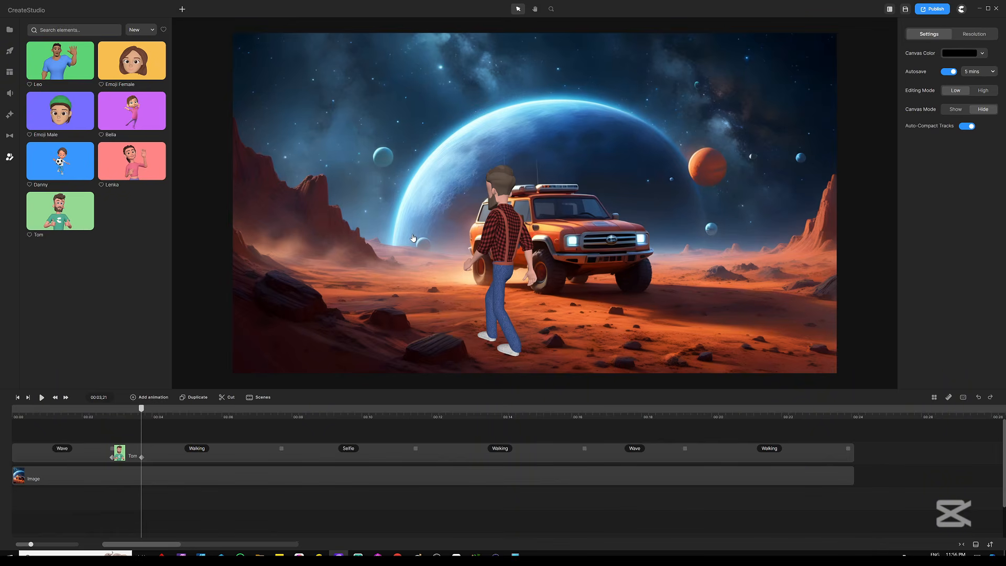
Lengthen the first Walking action on Tom's track so that it ends just before 00:11
{"action": "left_click", "coordinate": [276, 458]}
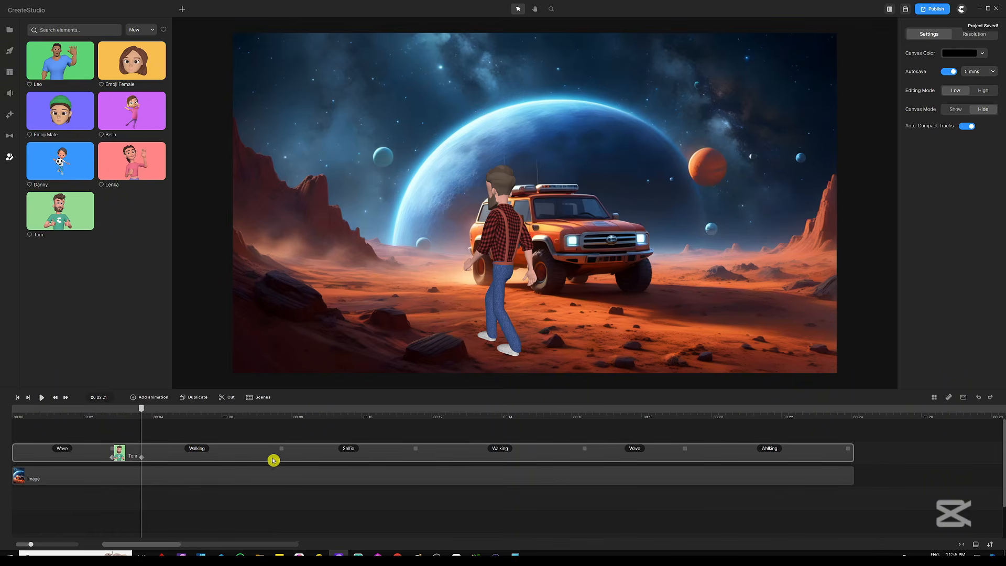
{"action": "left_click_drag", "start_coordinate": [280, 450], "coordinate": [394, 450]}
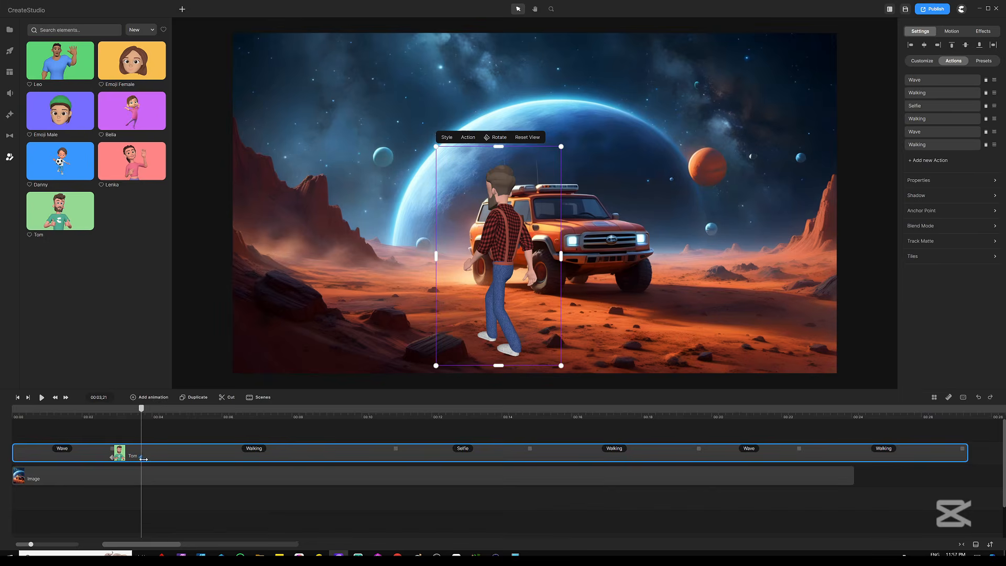
Add a Position and Scale animation with Linear easing to Tom at 00:03,21, during the first Walking action
{"action": "left_click", "coordinate": [190, 462]}
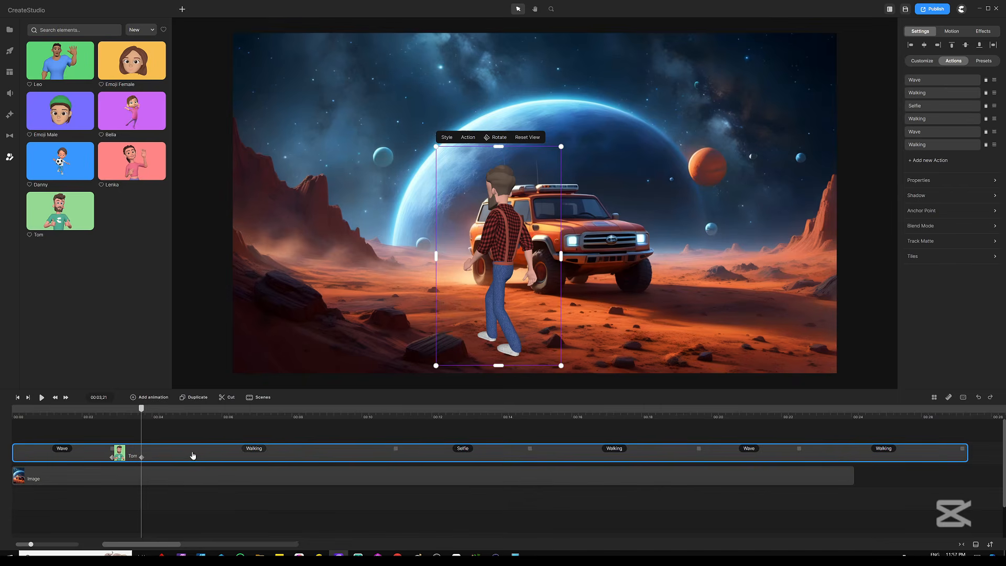
{"action": "left_click", "coordinate": [162, 399]}
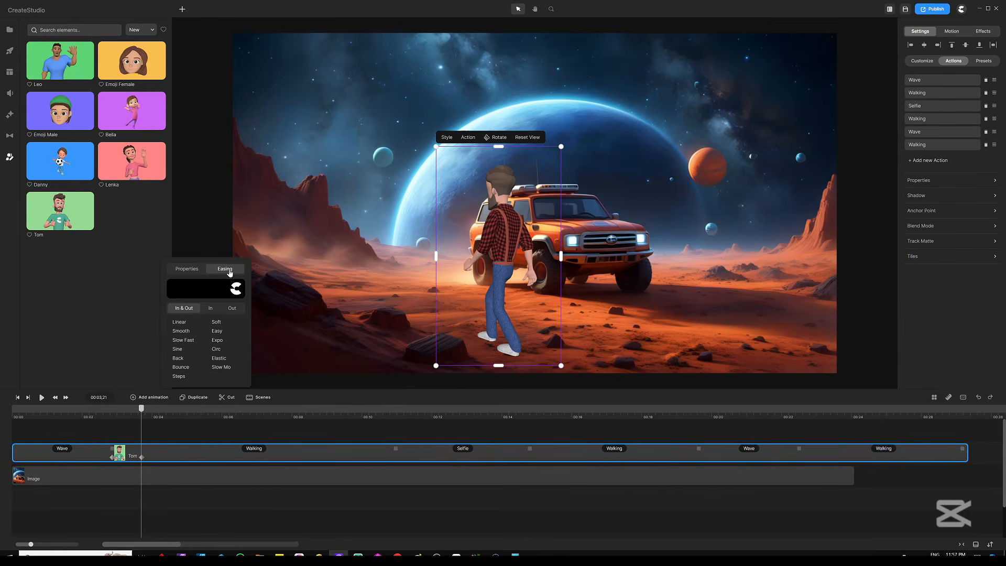
{"action": "left_click", "coordinate": [181, 323]}
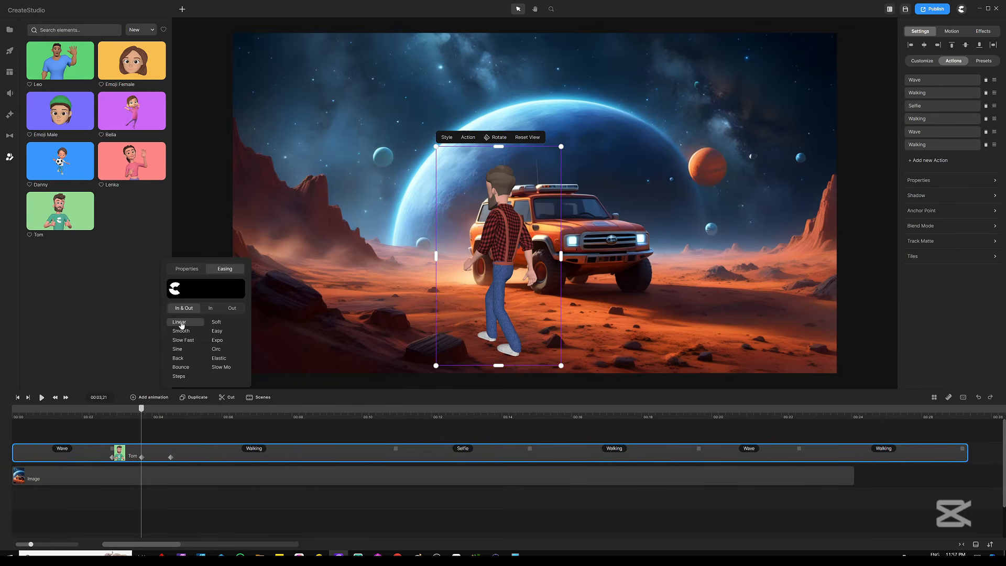
{"action": "left_click", "coordinate": [195, 265]}
{"action": "left_click", "coordinate": [190, 267]}
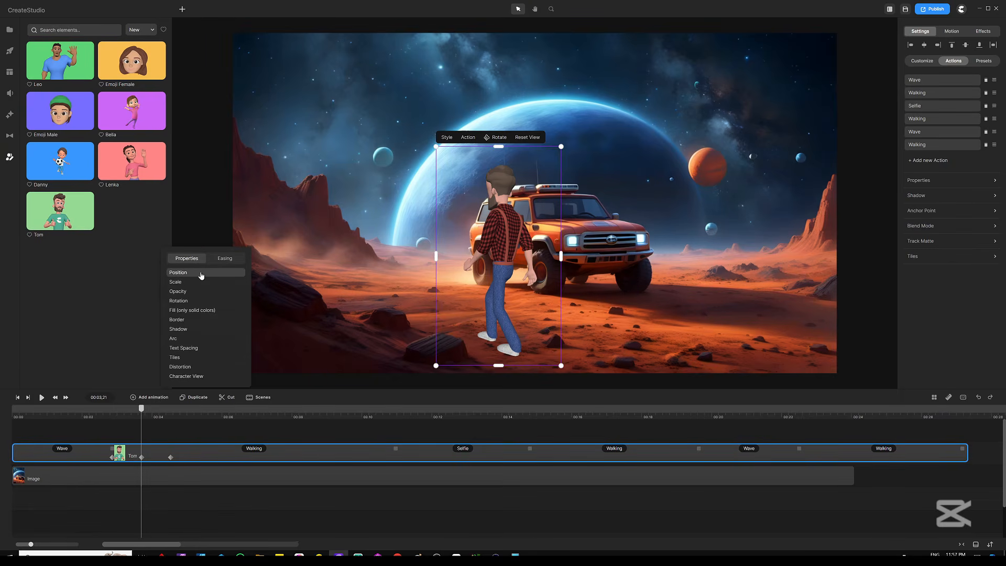
{"action": "left_click", "coordinate": [202, 274]}
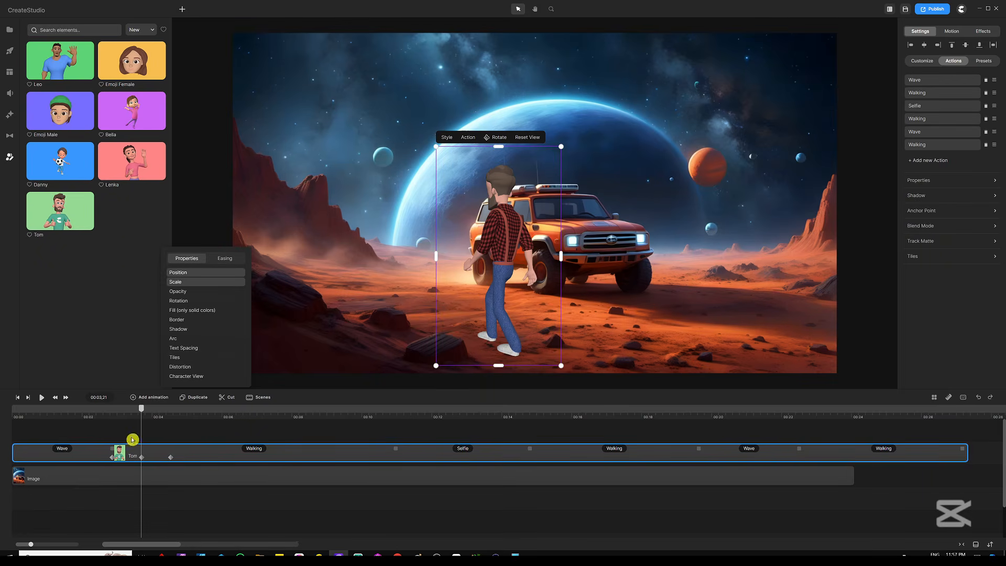
{"action": "left_click", "coordinate": [174, 431]}
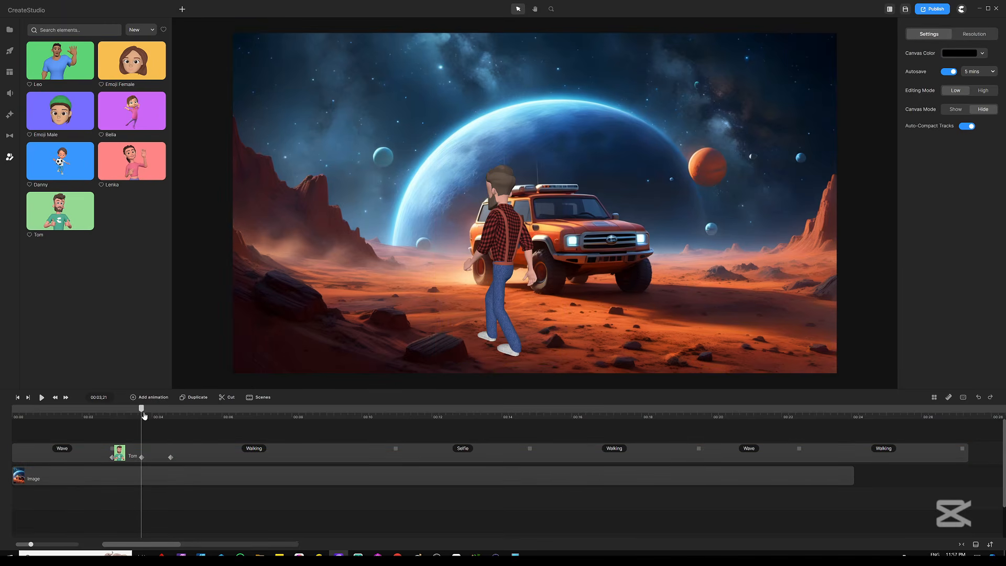
Move the animation's end keyframe to 00:09,07 and shrink Tom there, placing him in the distance to the left of the car
{"action": "left_click_drag", "start_coordinate": [142, 412], "coordinate": [336, 416]}
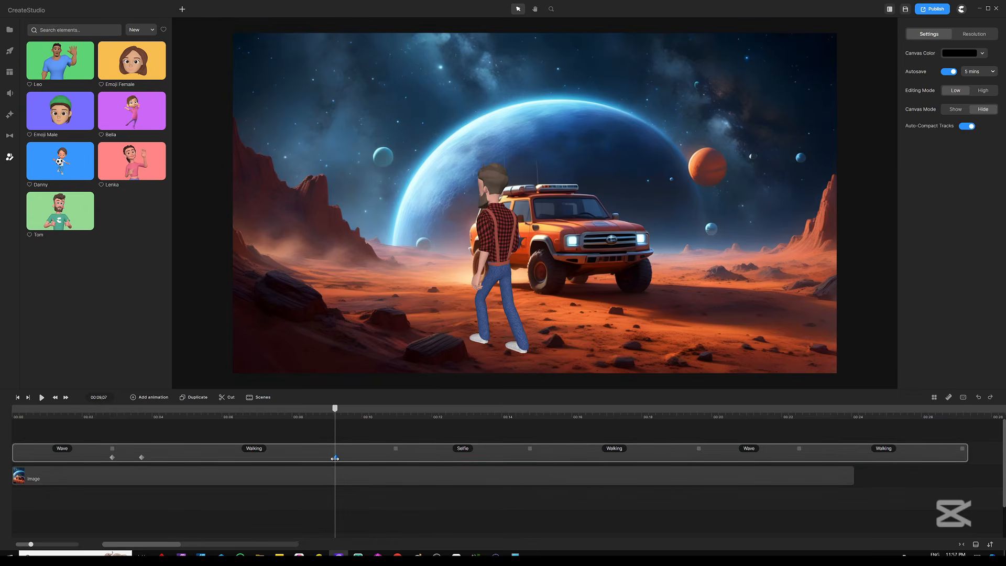
{"action": "left_click", "coordinate": [334, 459]}
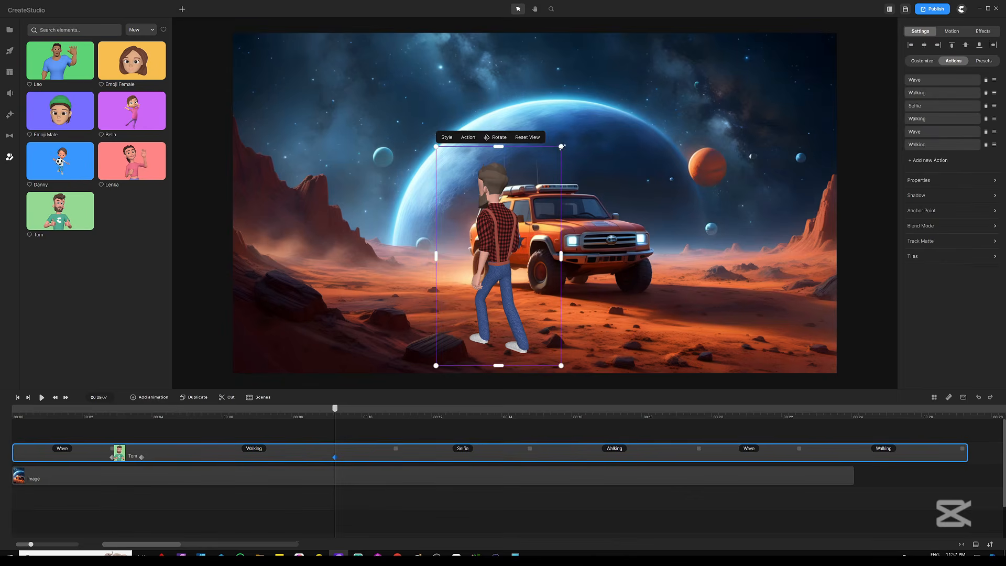
{"action": "left_click_drag", "start_coordinate": [561, 147], "coordinate": [513, 232]}
{"action": "left_click_drag", "start_coordinate": [476, 323], "coordinate": [426, 252]}
{"action": "left_click_drag", "start_coordinate": [465, 162], "coordinate": [443, 197]}
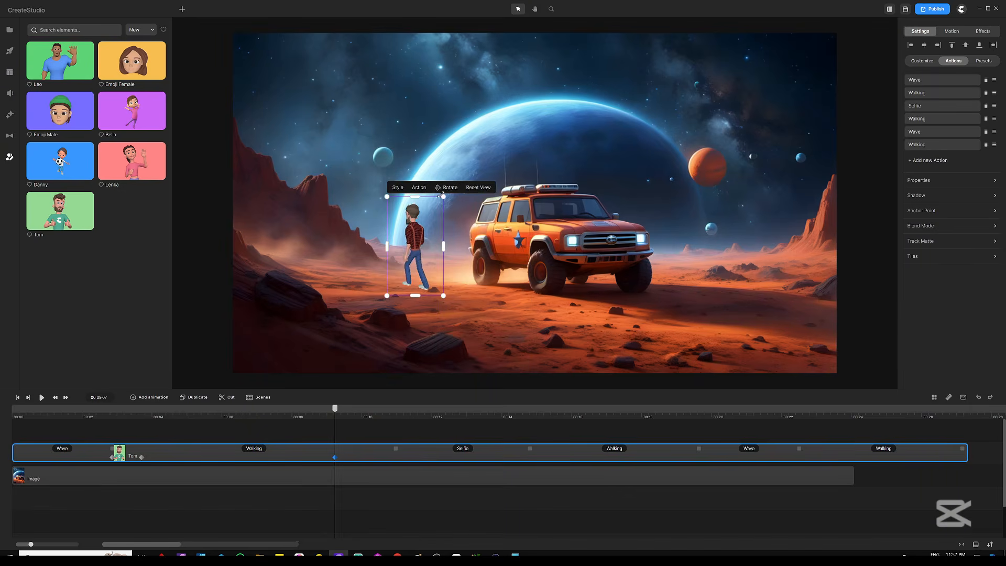
{"action": "mouse_move", "coordinate": [419, 256]}
{"action": "left_mouse_down"}
{"action": "mouse_move", "coordinate": [408, 249]}
{"action": "mouse_move", "coordinate": [414, 257]}
{"action": "left_mouse_up"}
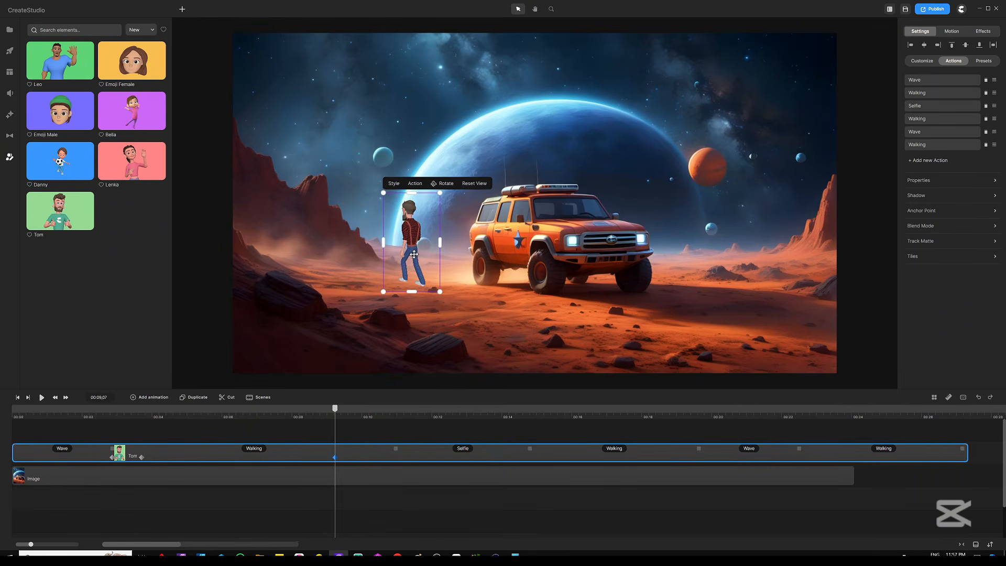
Play Tom's animation from the start to check how he waves, turns and walks into the distance
{"action": "left_click_drag", "start_coordinate": [335, 414], "coordinate": [20, 419]}
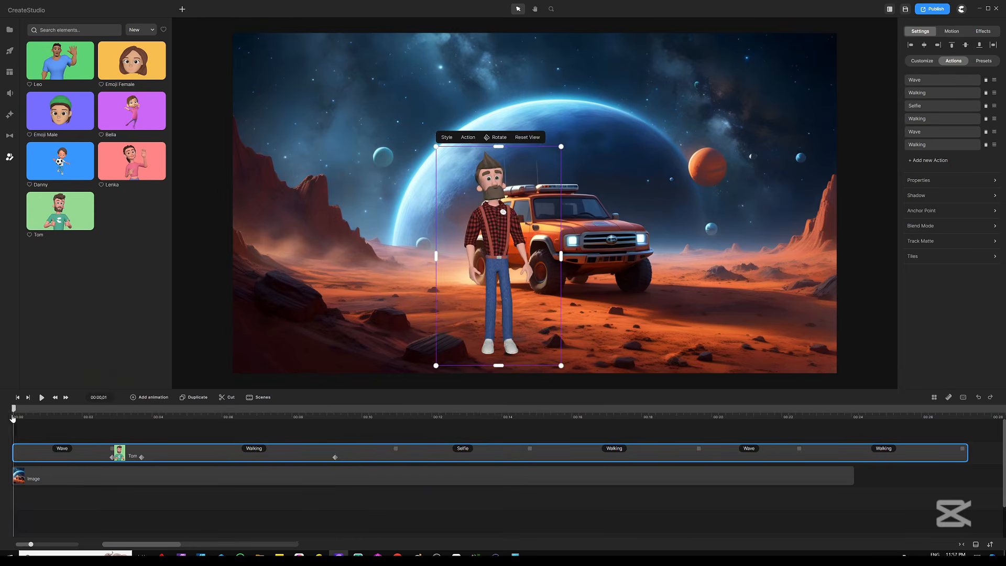
{"action": "left_click", "coordinate": [41, 397]}
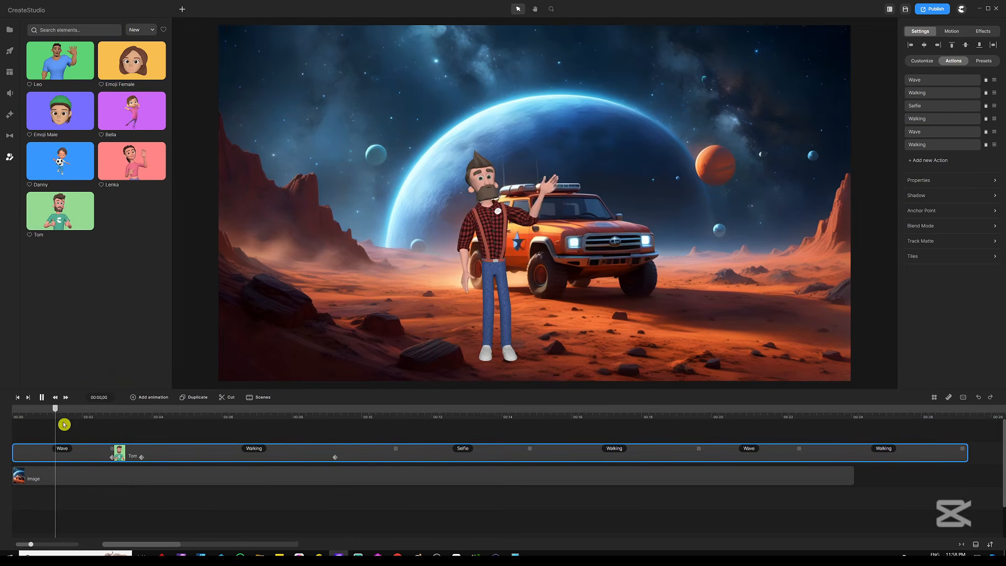